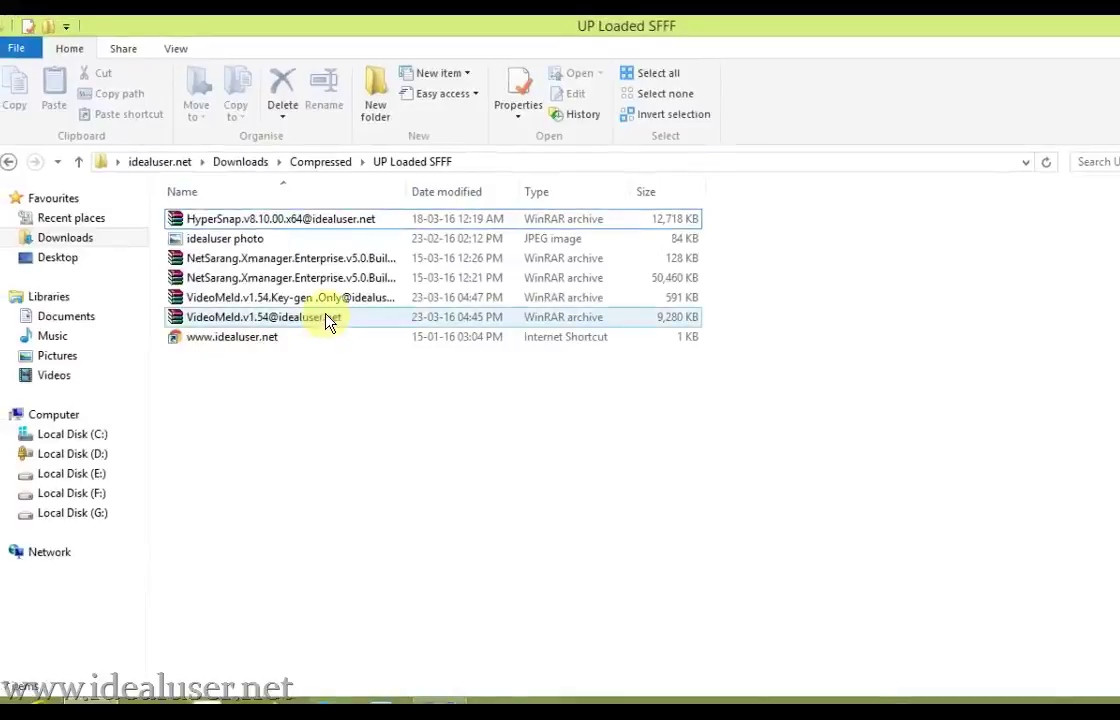
- Open the 9,280 KB VideoMeld v1.54 RAR archive in WinRAR
{"action": "left_click", "coordinate": [327, 318]}
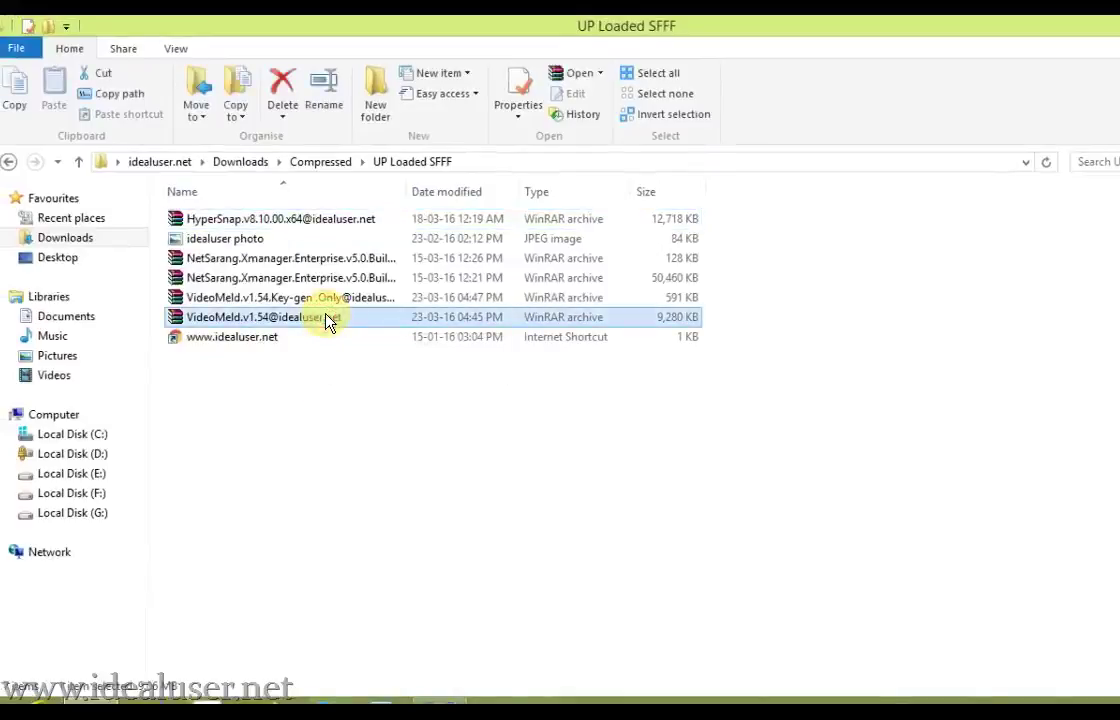
{"action": "double_click", "coordinate": [327, 318]}
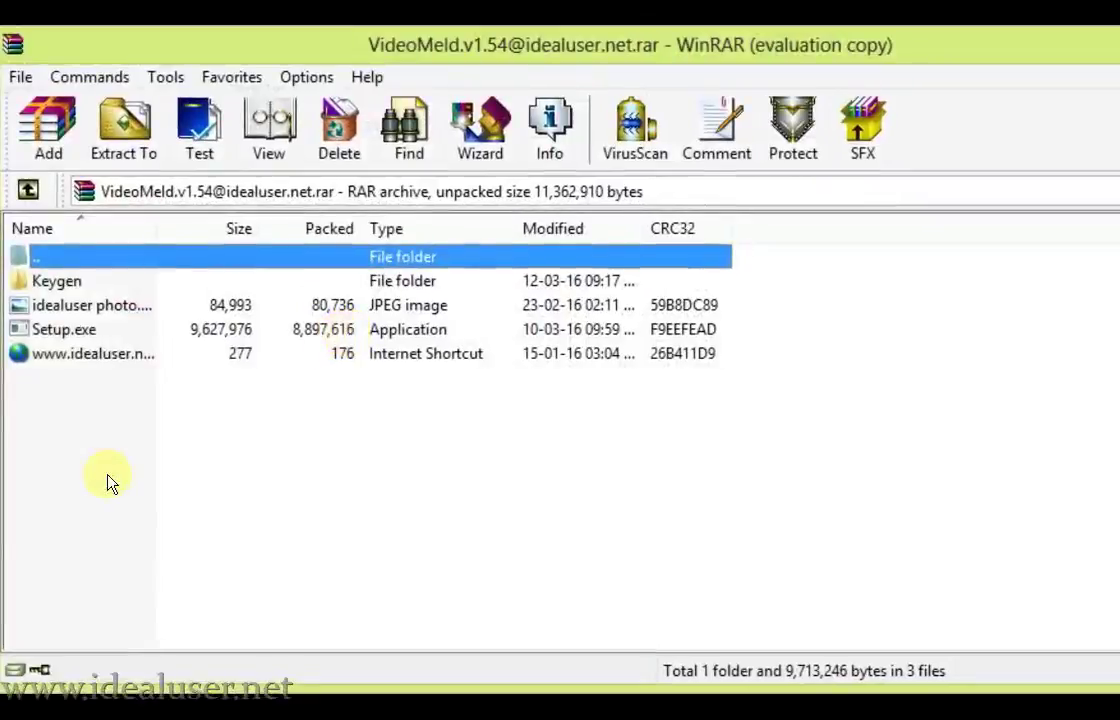
- Run Setup.exe from inside the VideoMeld v1.54 archive
{"action": "left_click", "coordinate": [70, 332]}
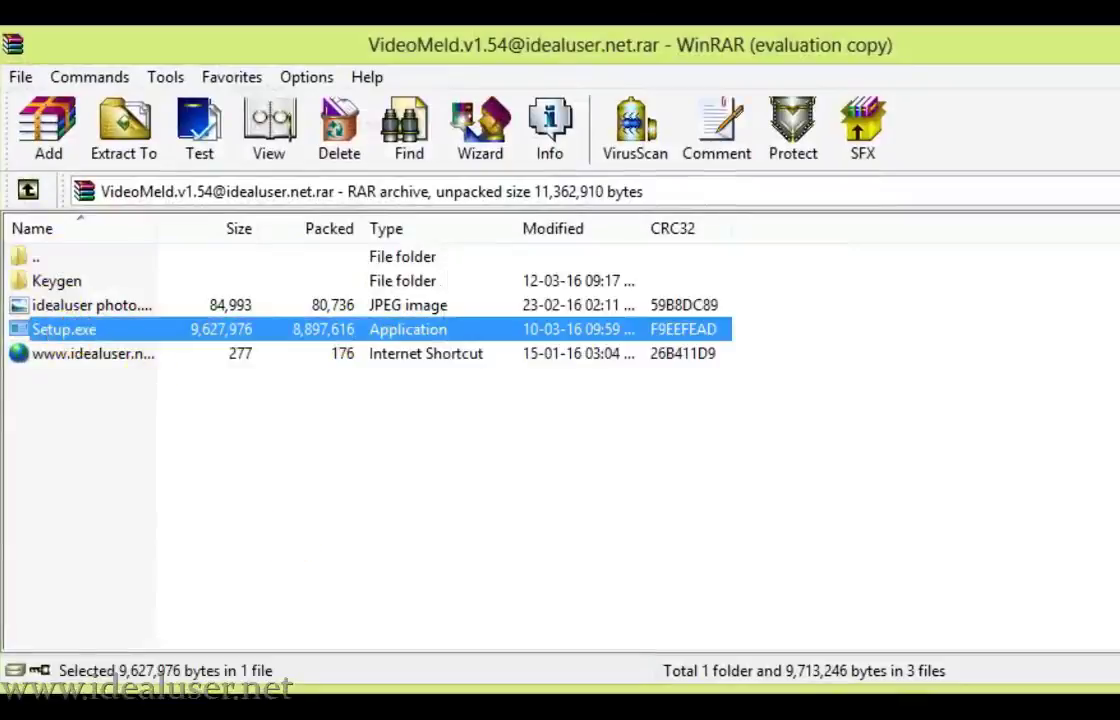
{"action": "key", "text": "Return"}
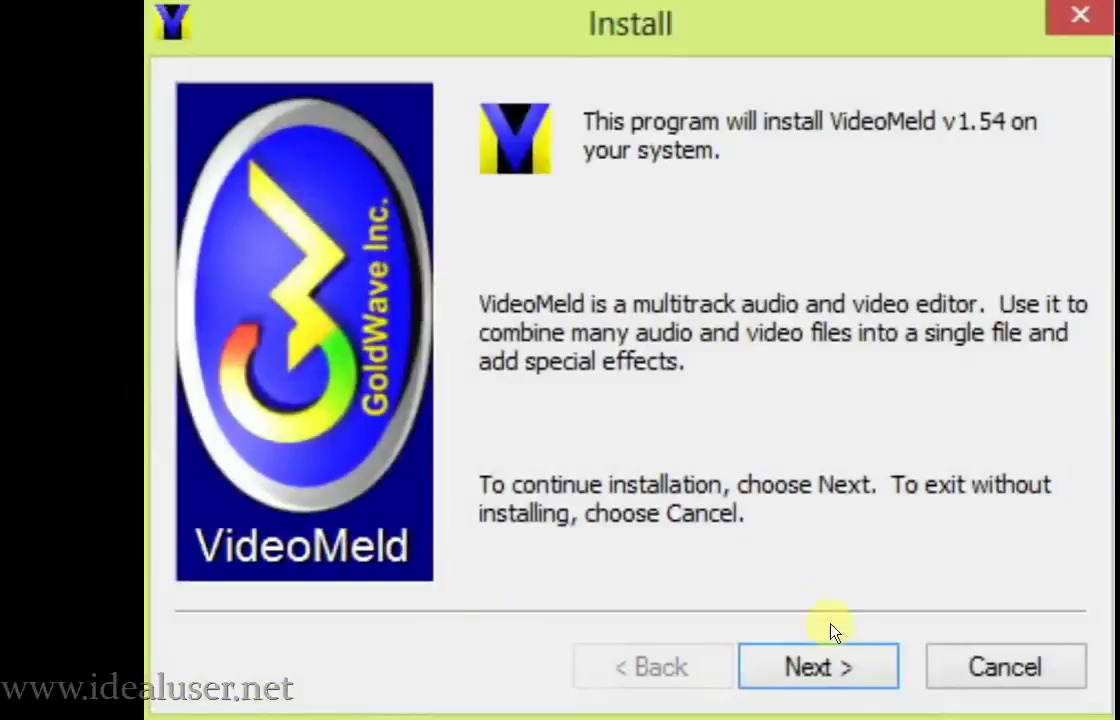
- Install VideoMeld to C:\Program Files\VideoMeld\ with Start menu and desktop shortcuts, then acknowledge completion
{"action": "left_click", "coordinate": [812, 675]}
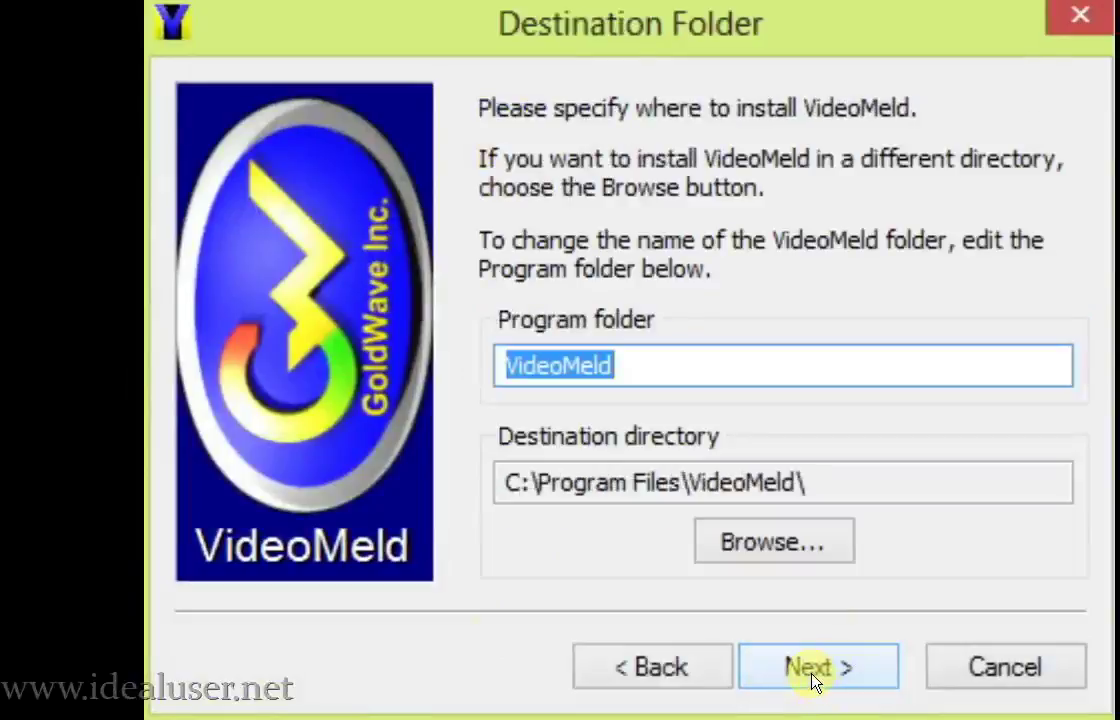
{"action": "left_click", "coordinate": [812, 670]}
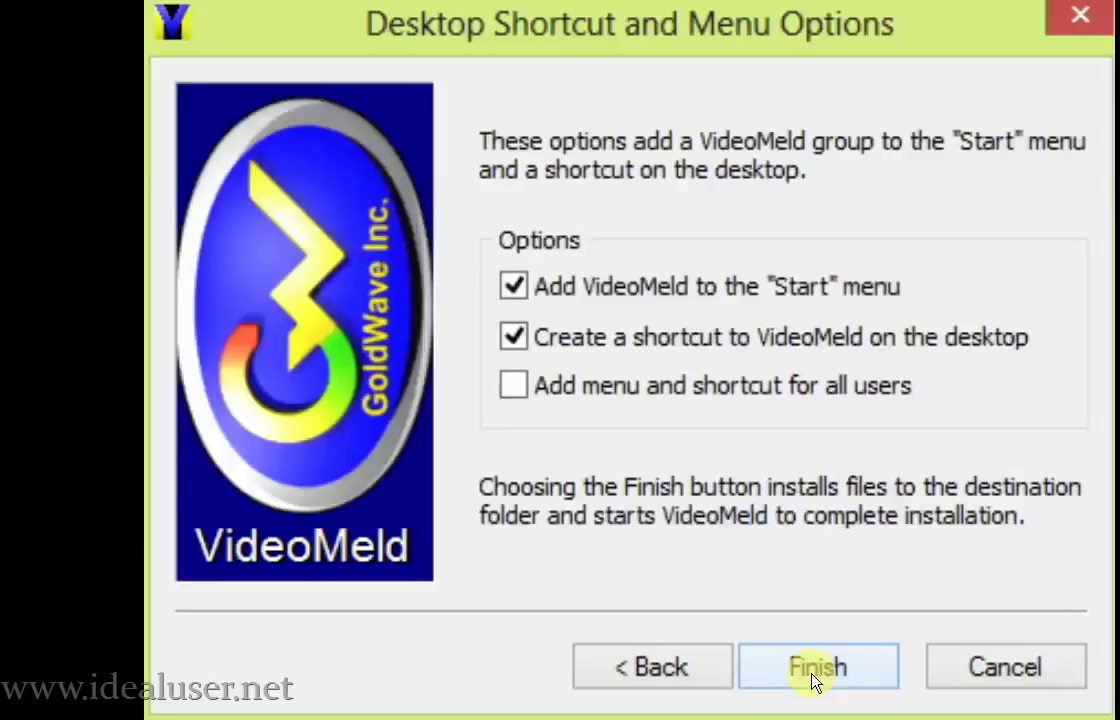
{"action": "left_click", "coordinate": [813, 677]}
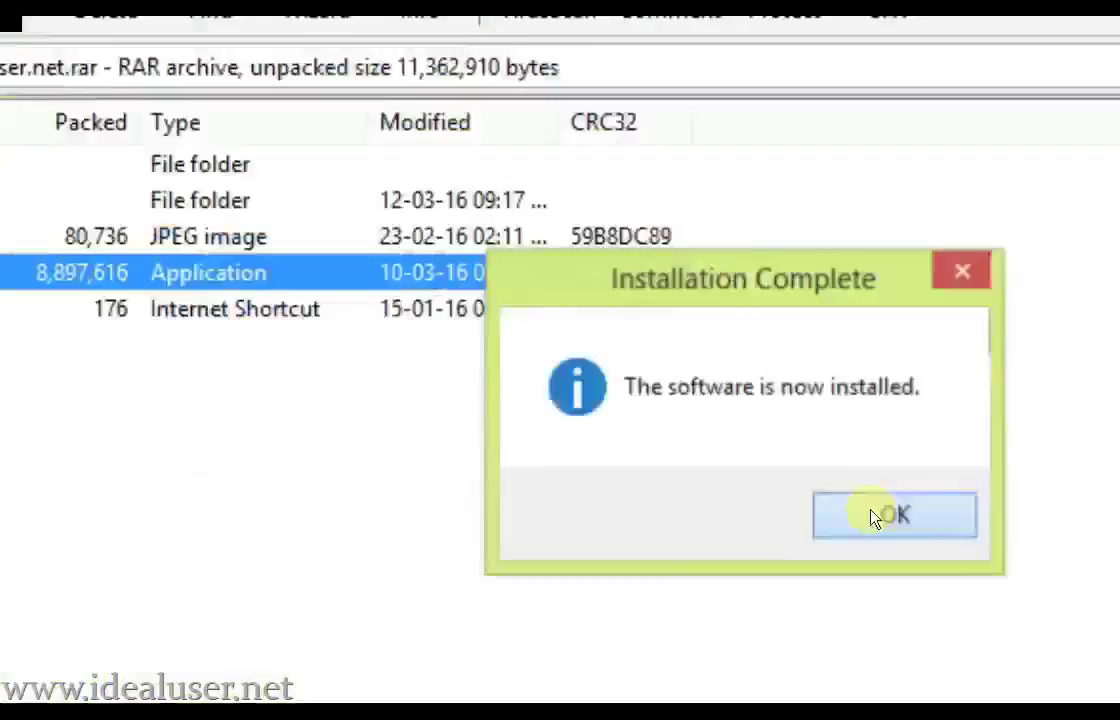
{"action": "left_click", "coordinate": [926, 588]}
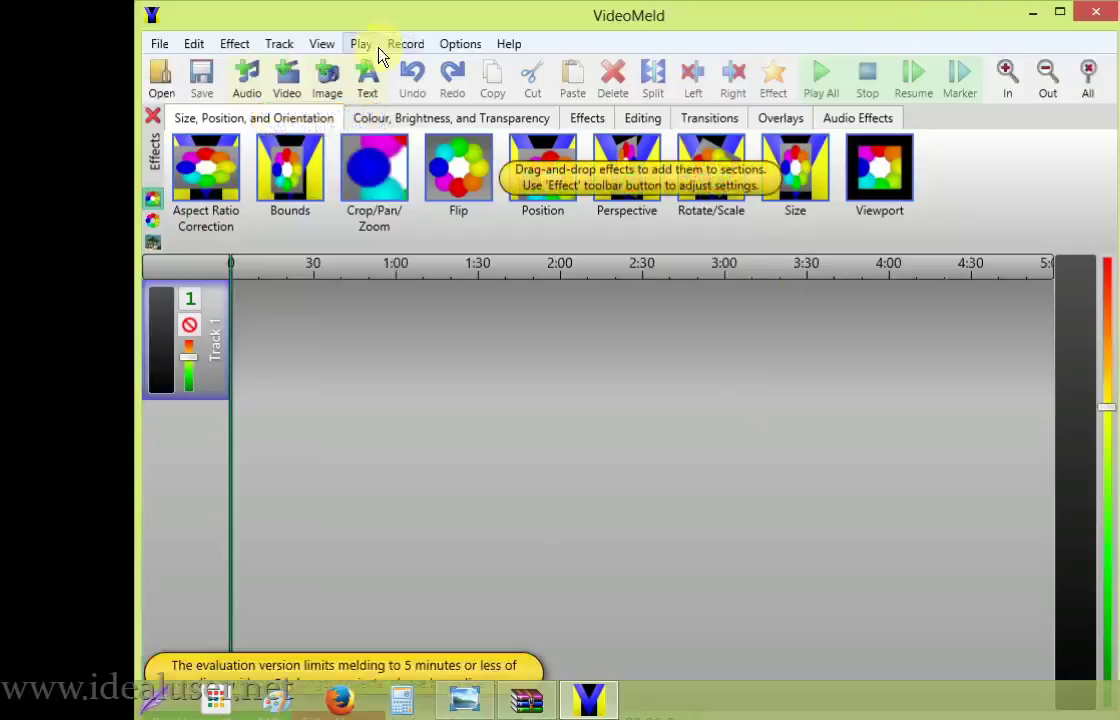
{"action": "left_click", "coordinate": [507, 45]}
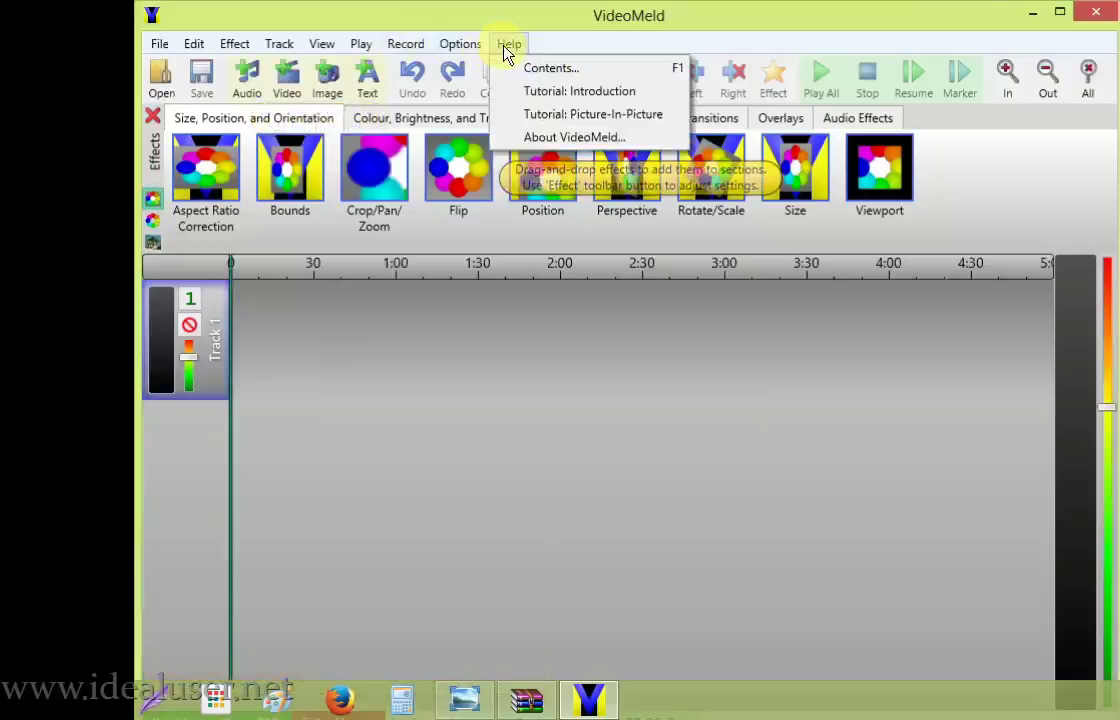
{"action": "left_click", "coordinate": [460, 44]}
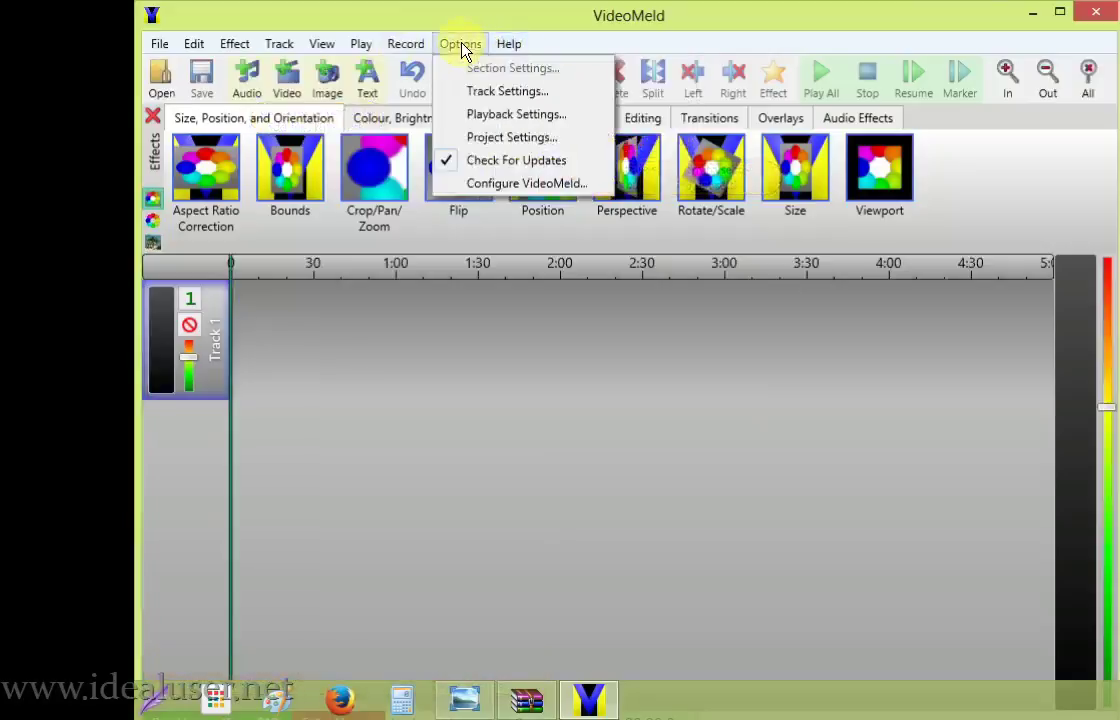
{"action": "left_click", "coordinate": [510, 47]}
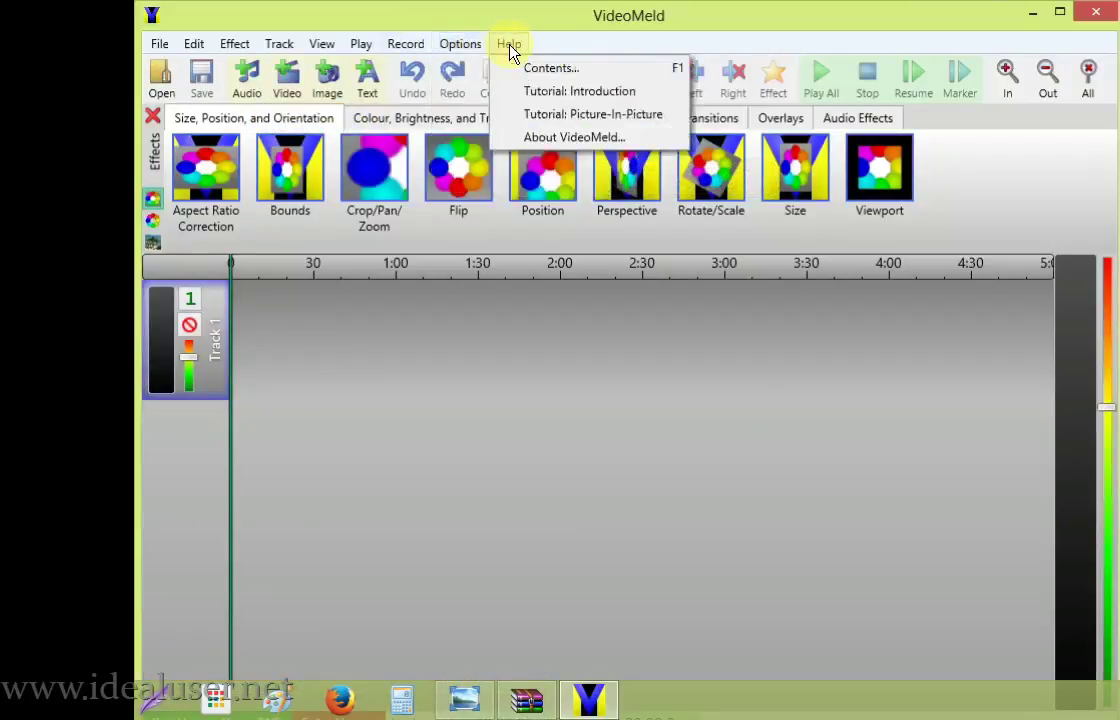
{"action": "left_click", "coordinate": [536, 140]}
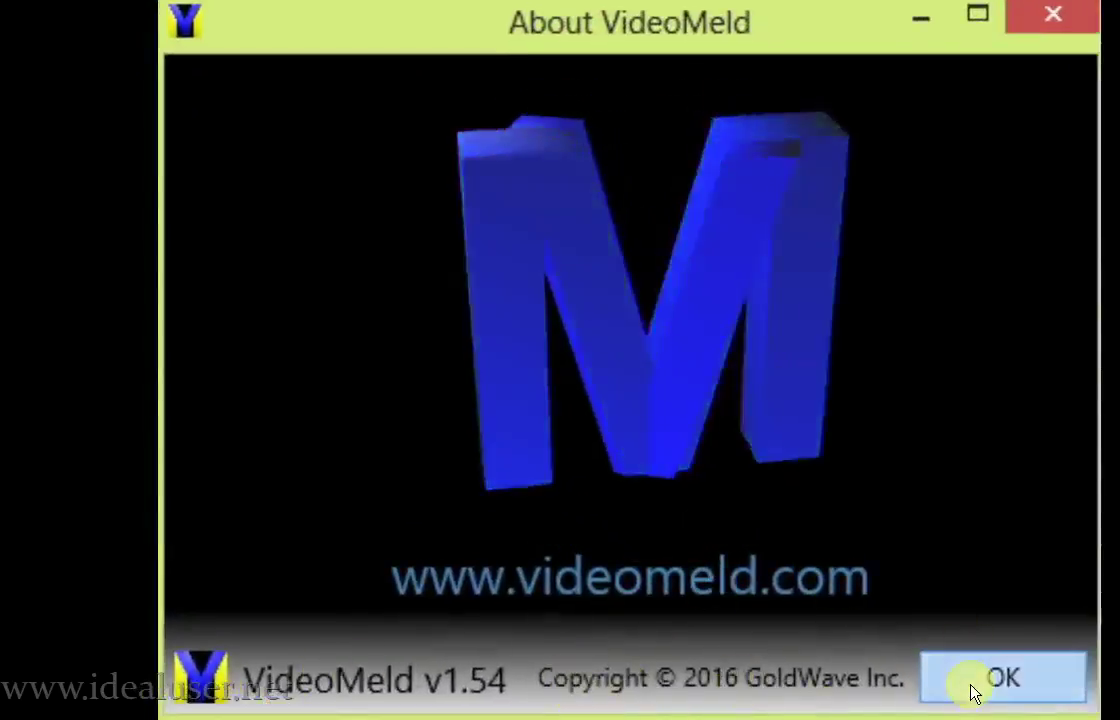
{"action": "left_click", "coordinate": [975, 688]}
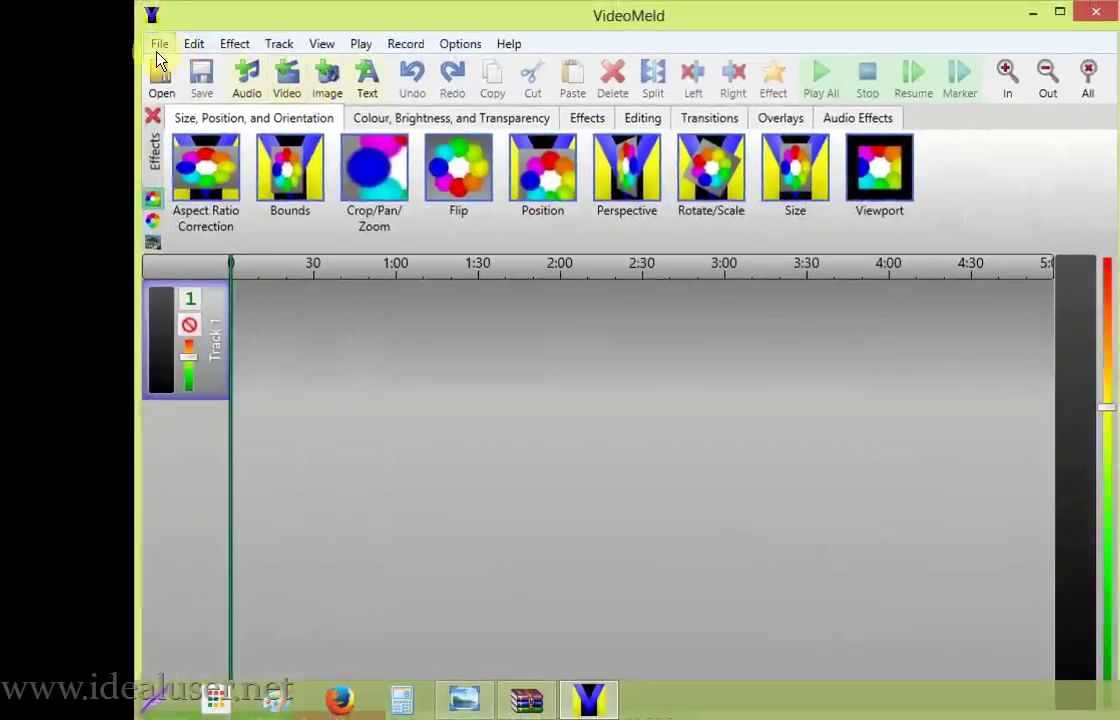
- Look through the Options and Help menus, open the Introduction tutorial, and dismiss the browser prompt
{"action": "left_click", "coordinate": [459, 45]}
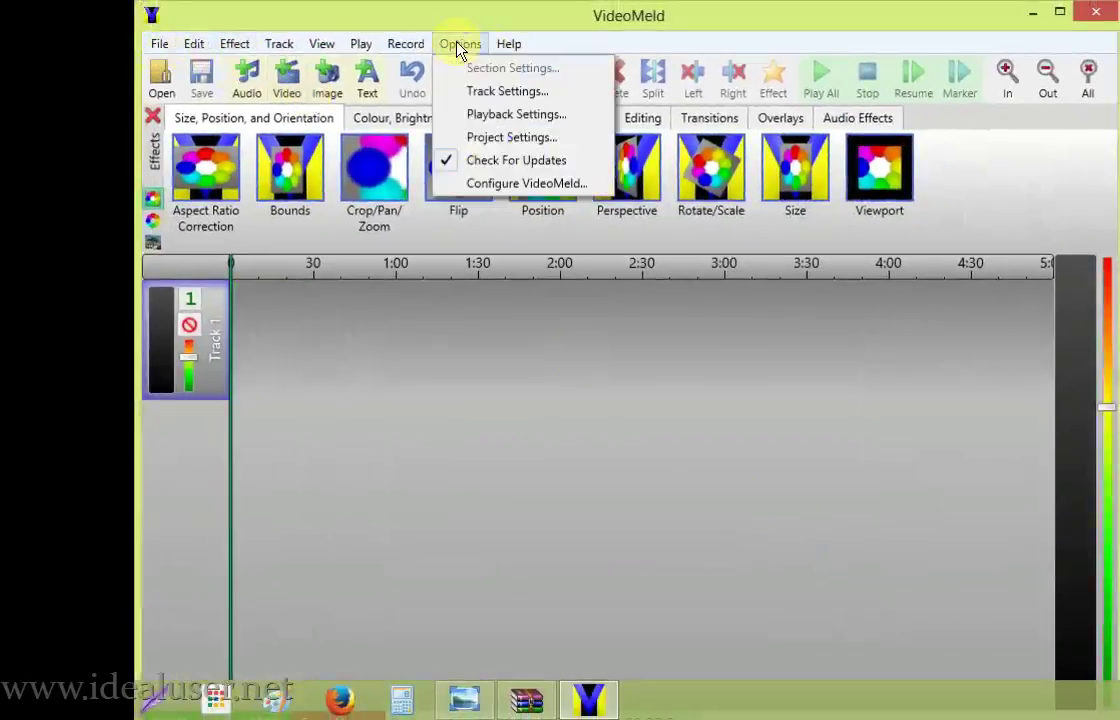
{"action": "left_click", "coordinate": [509, 45]}
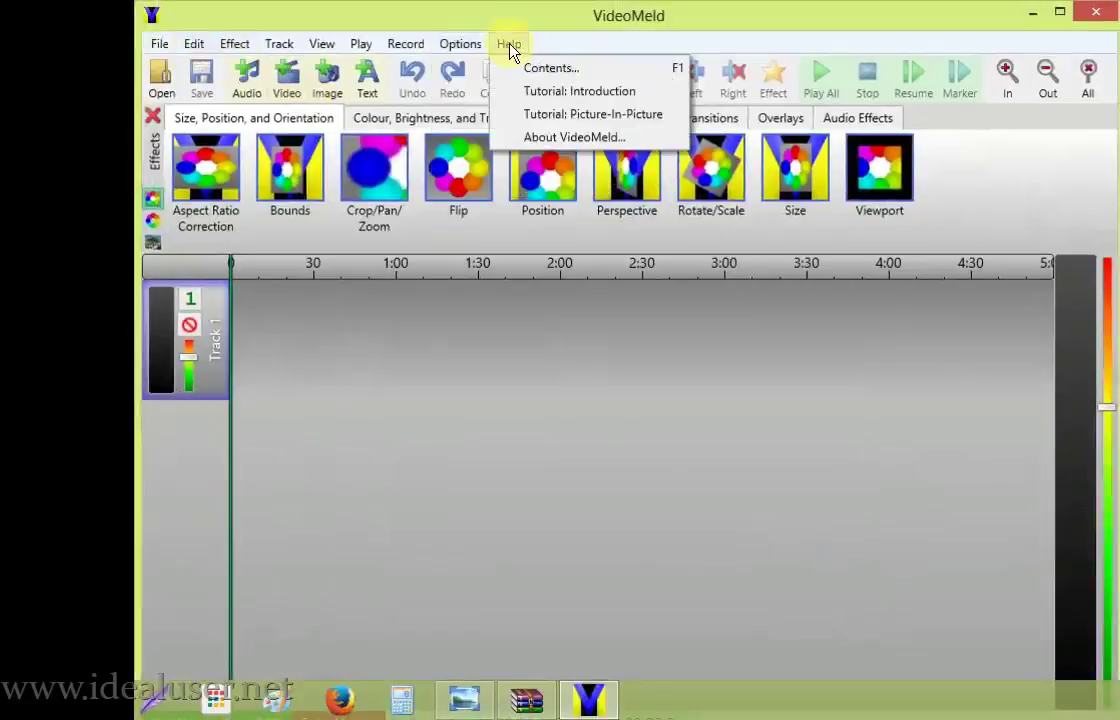
{"action": "left_click", "coordinate": [541, 94]}
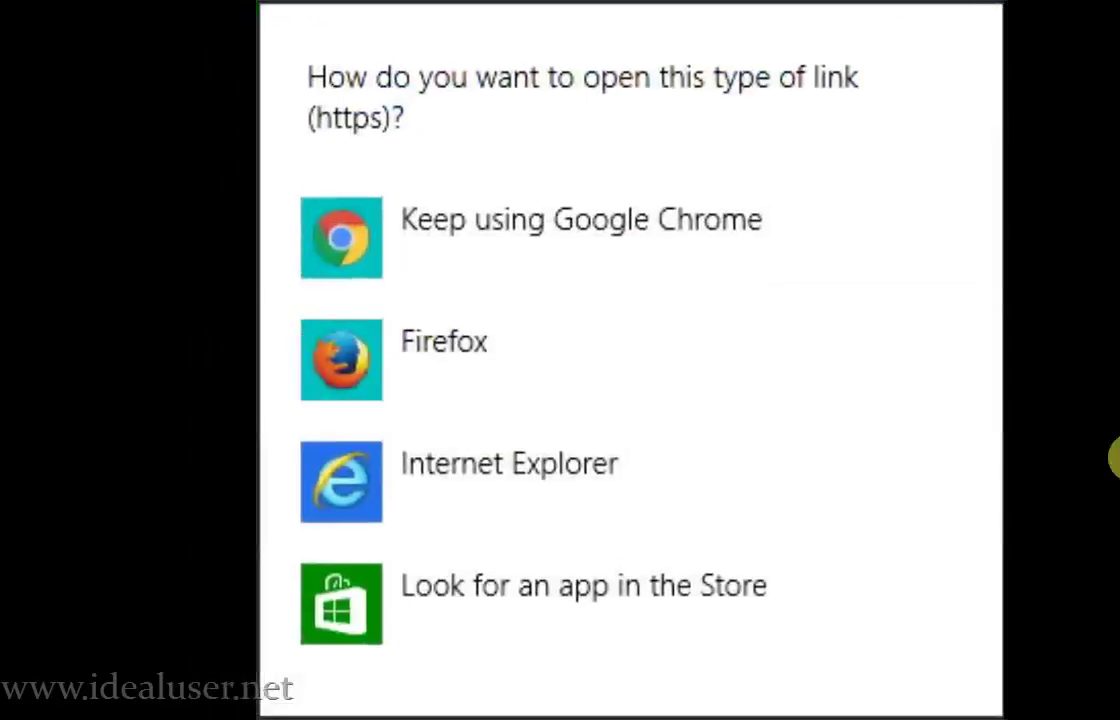
{"action": "left_click", "coordinate": [1112, 455]}
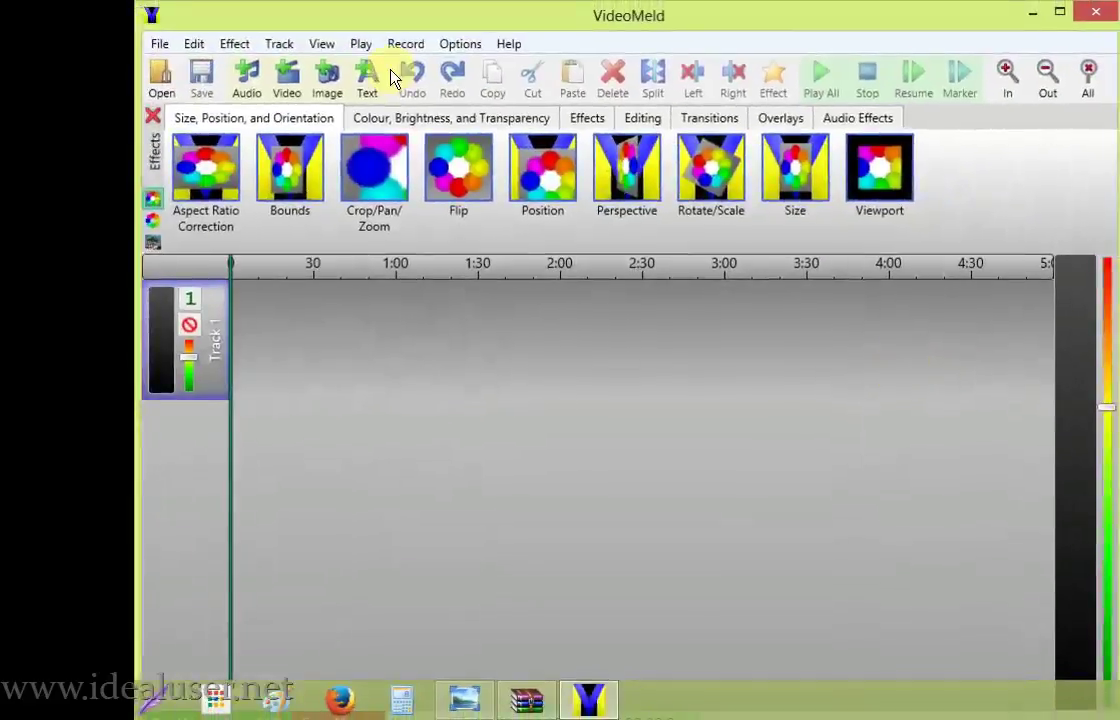
- Browse the Options, View, Track, Edit and File menus of the VideoMeld editor
{"action": "left_click", "coordinate": [438, 42]}
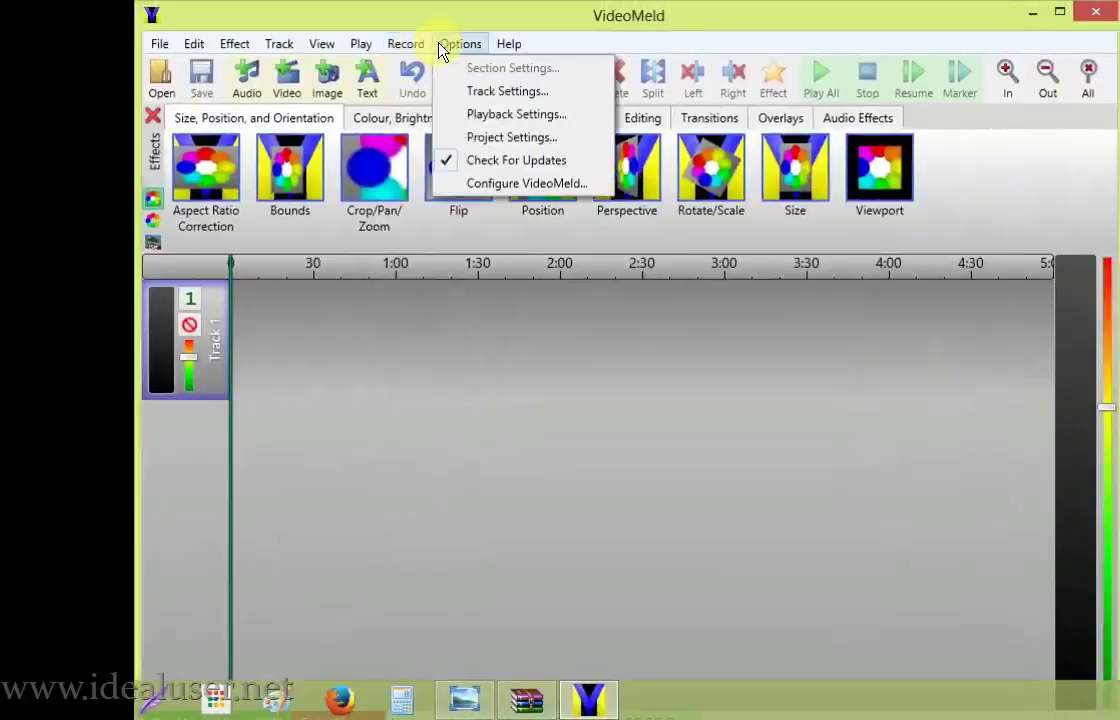
{"action": "left_click", "coordinate": [318, 43]}
{"action": "left_click", "coordinate": [280, 44]}
{"action": "left_click", "coordinate": [233, 44]}
{"action": "left_click", "coordinate": [168, 50]}
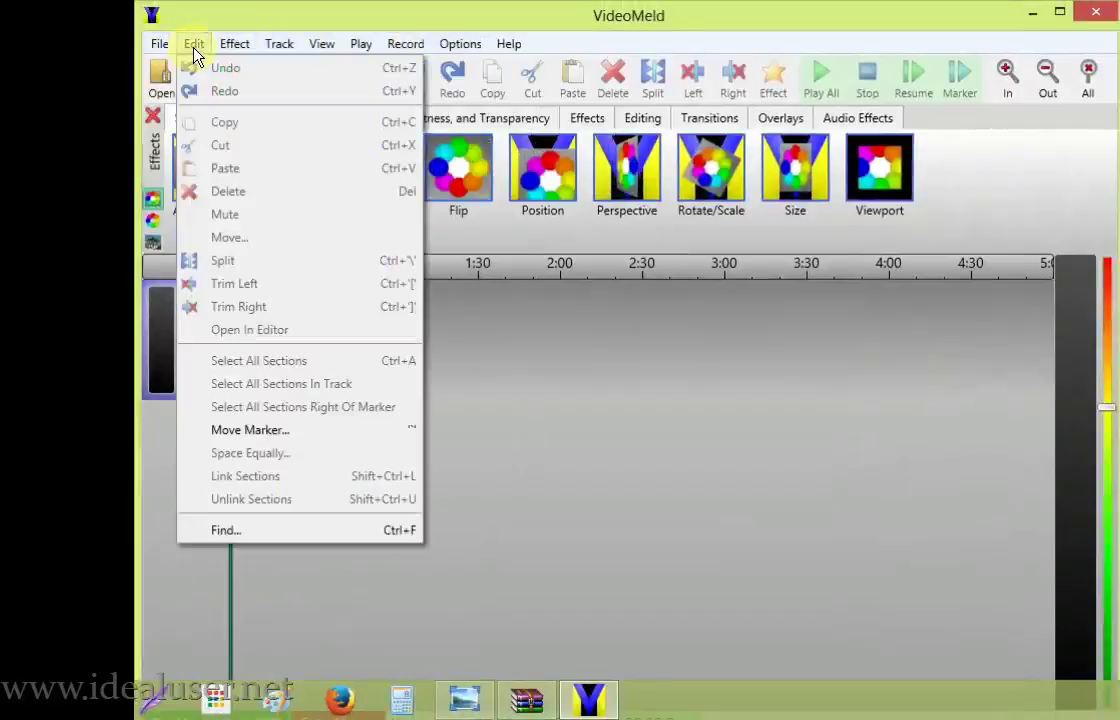
{"action": "left_click", "coordinate": [192, 43]}
{"action": "left_click", "coordinate": [235, 45]}
{"action": "left_click", "coordinate": [292, 46]}
{"action": "left_click", "coordinate": [294, 50]}
- Check the Playback, Record, Options and Help menus, then minimize VideoMeld to reveal WinRAR
{"action": "mouse_move", "coordinate": [318, 55]}
{"action": "left_click", "coordinate": [357, 48]}
{"action": "left_click", "coordinate": [403, 48]}
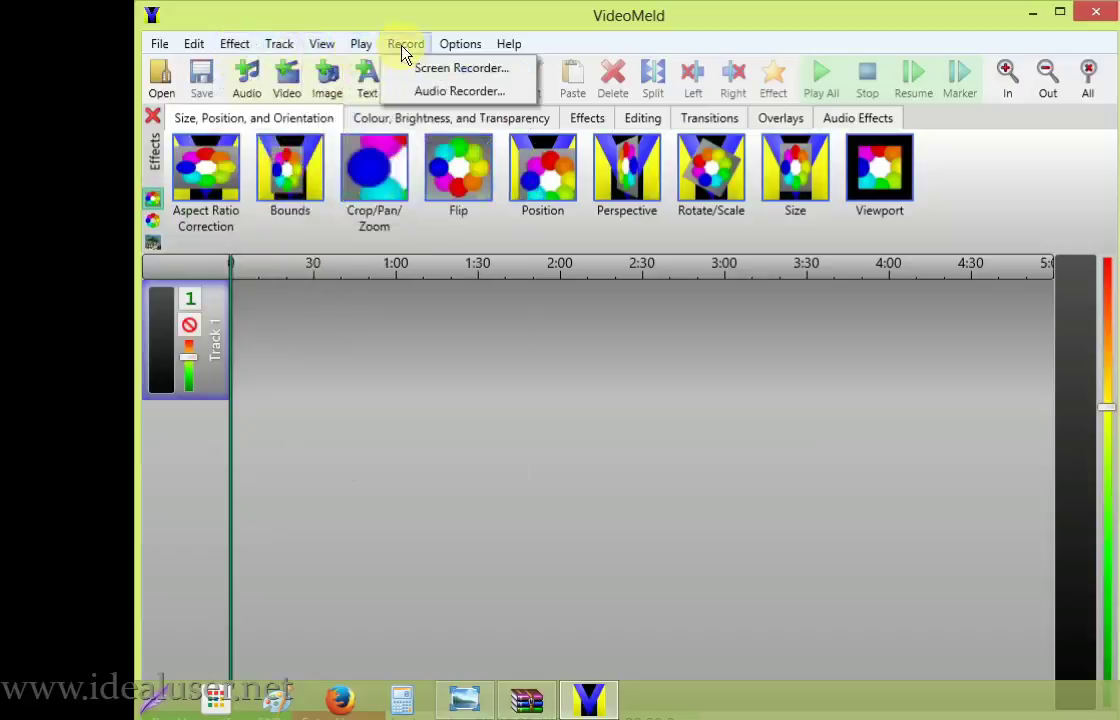
{"action": "mouse_move", "coordinate": [445, 46]}
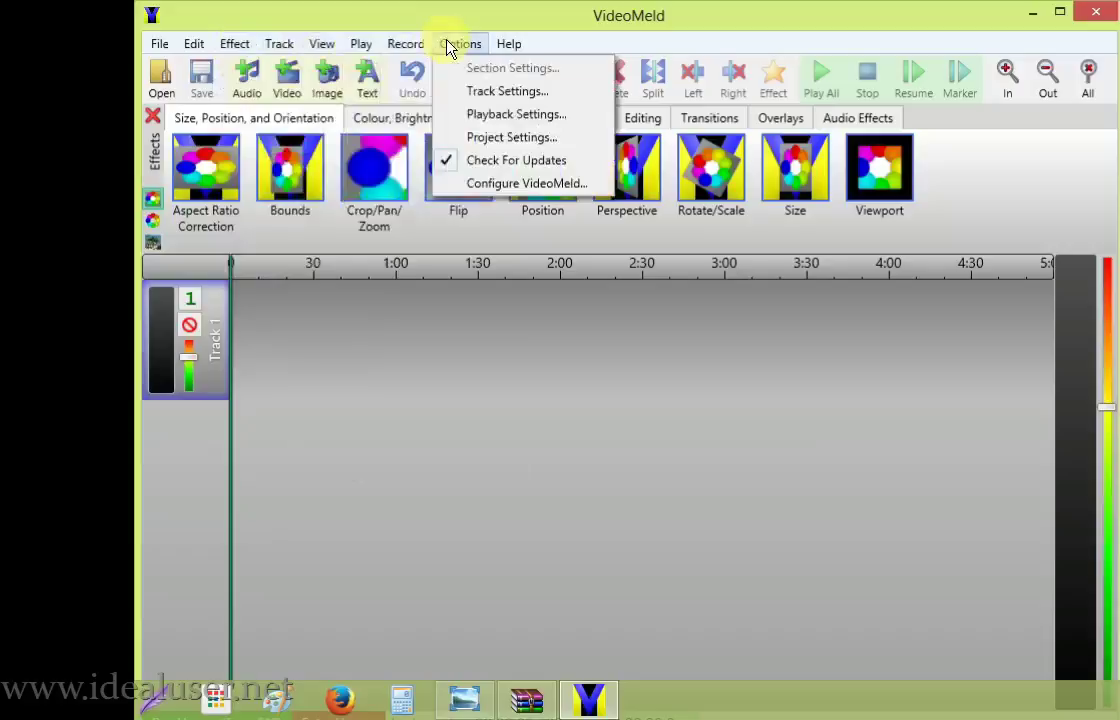
{"action": "mouse_move", "coordinate": [510, 50]}
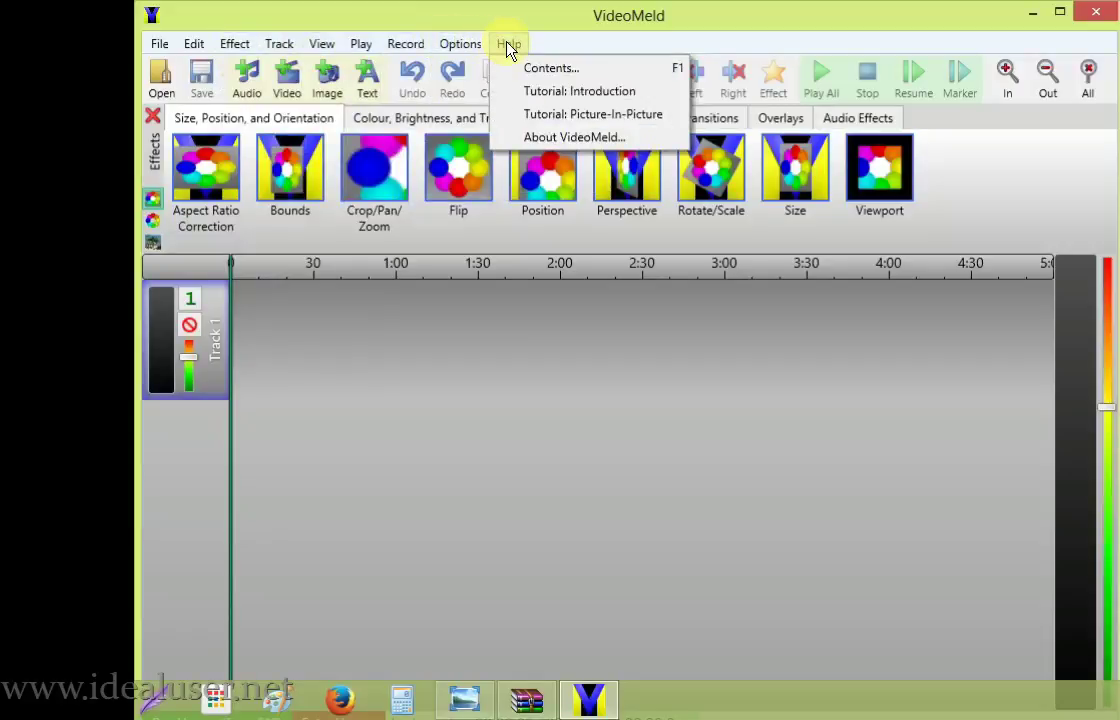
{"action": "left_click", "coordinate": [1033, 20]}
{"action": "left_click", "coordinate": [1033, 20]}
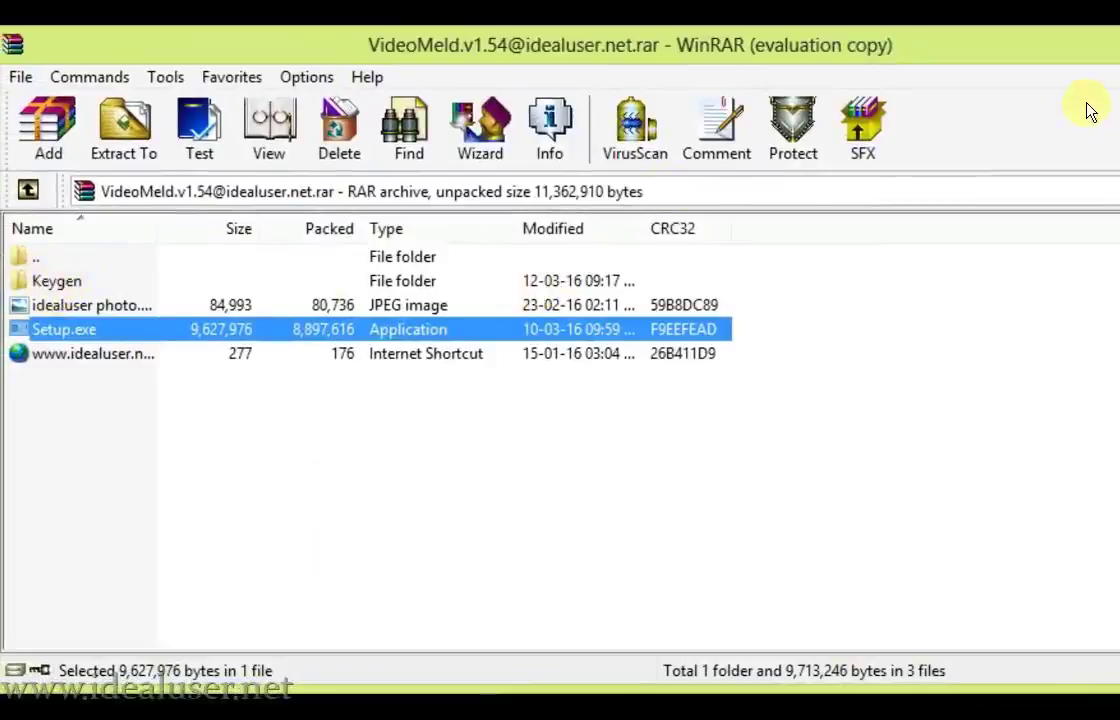
- Open the VideoMeld Key-gen archive and launch Keygen.exe from its Keygen folder
{"action": "left_click", "coordinate": [28, 190]}
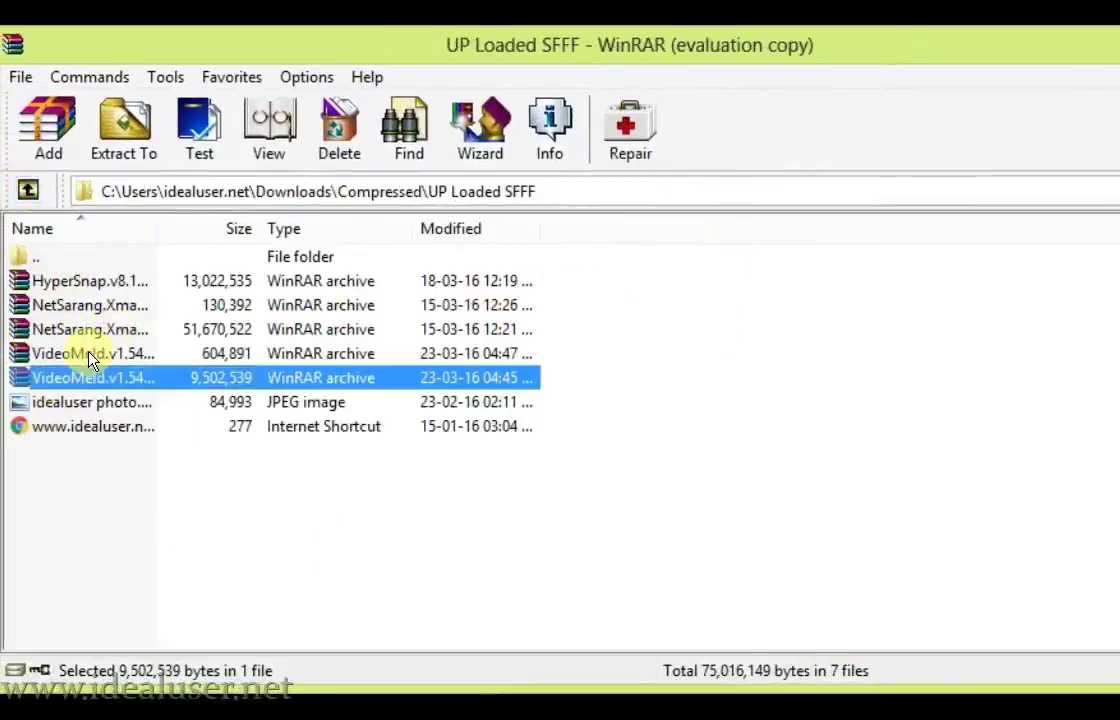
{"action": "double_click", "coordinate": [89, 354]}
{"action": "double_click", "coordinate": [66, 290]}
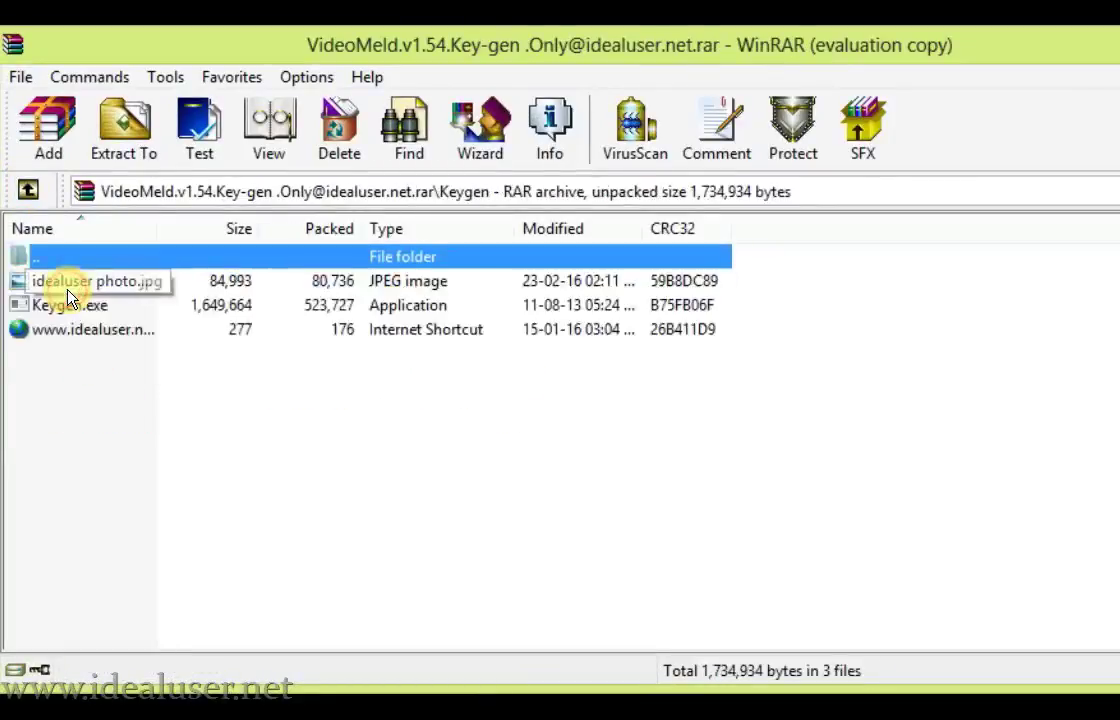
{"action": "left_click", "coordinate": [80, 310]}
{"action": "double_click", "coordinate": [80, 310]}
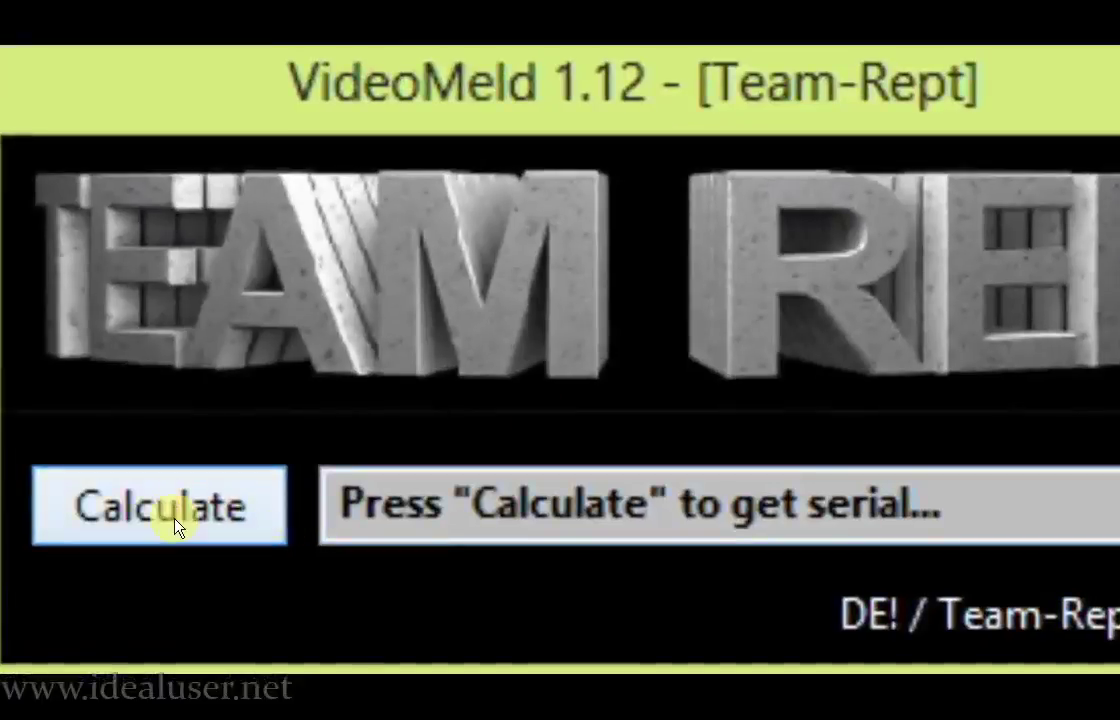
- Calculate a VideoMeld serial in the keygen and copy it to the clipboard
{"action": "left_click", "coordinate": [176, 522]}
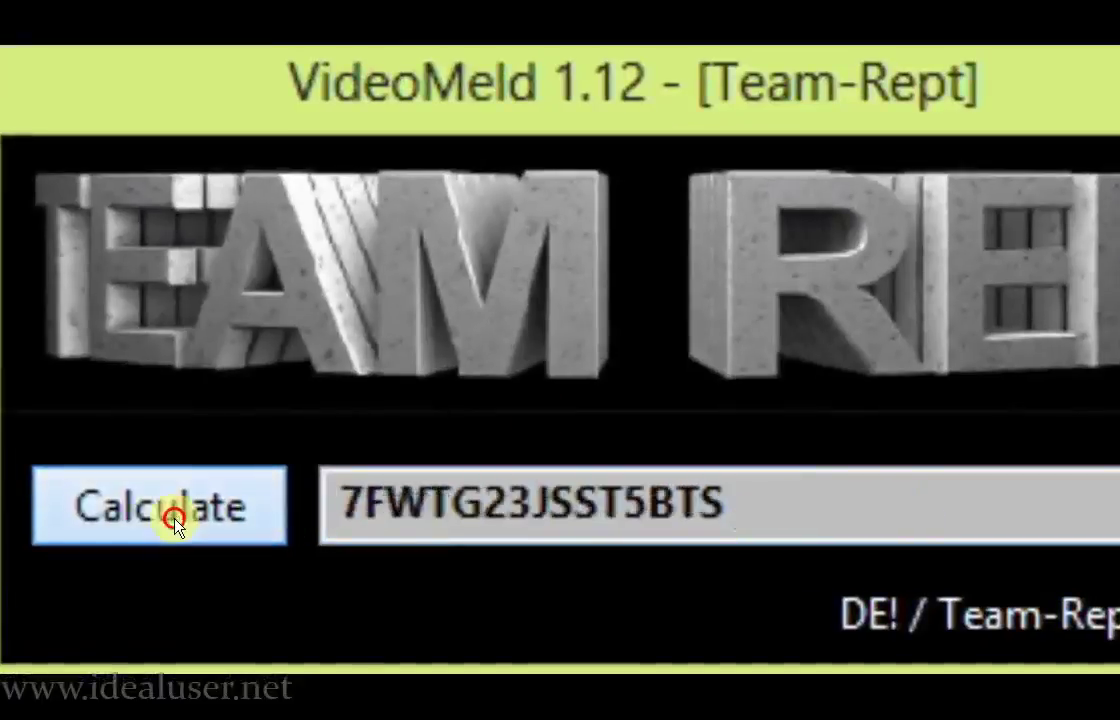
{"action": "double_click", "coordinate": [653, 480]}
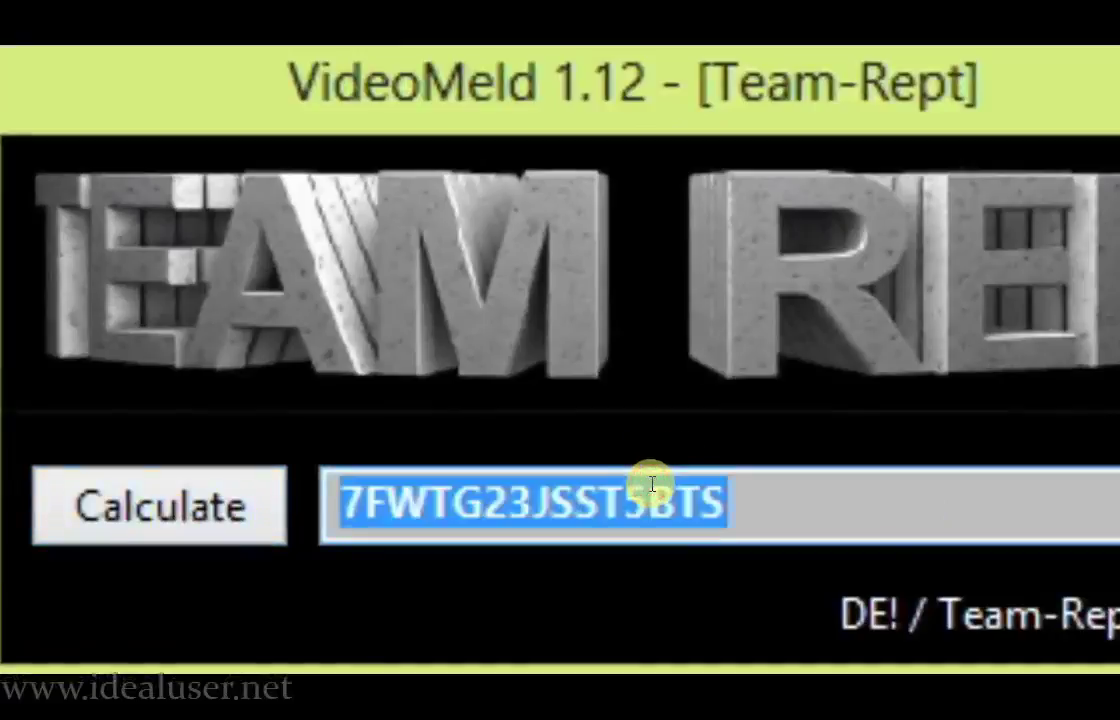
{"action": "right_click", "coordinate": [651, 484]}
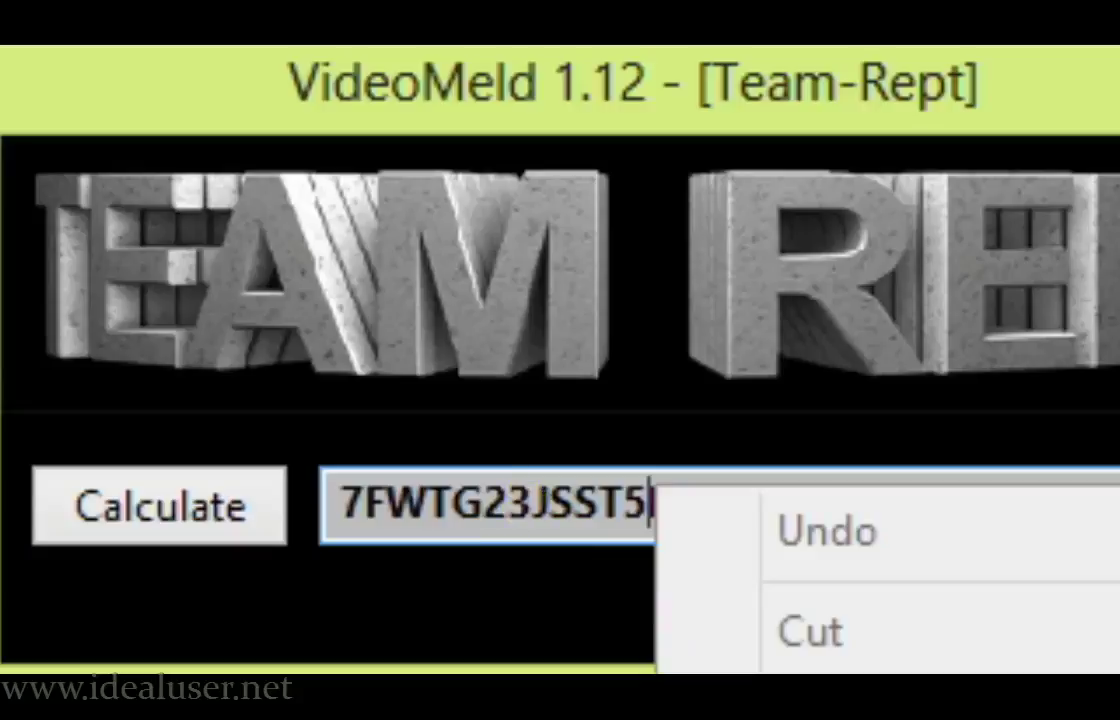
{"action": "key", "text": "a"}
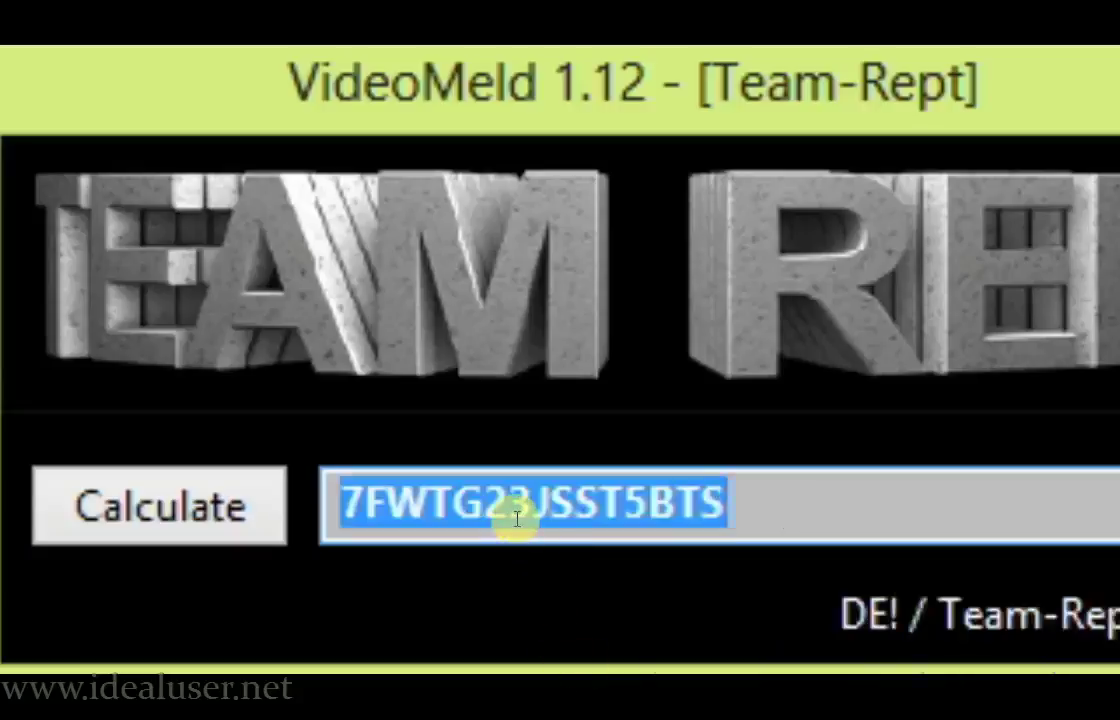
{"action": "right_click", "coordinate": [513, 517]}
{"action": "left_click", "coordinate": [676, 712]}
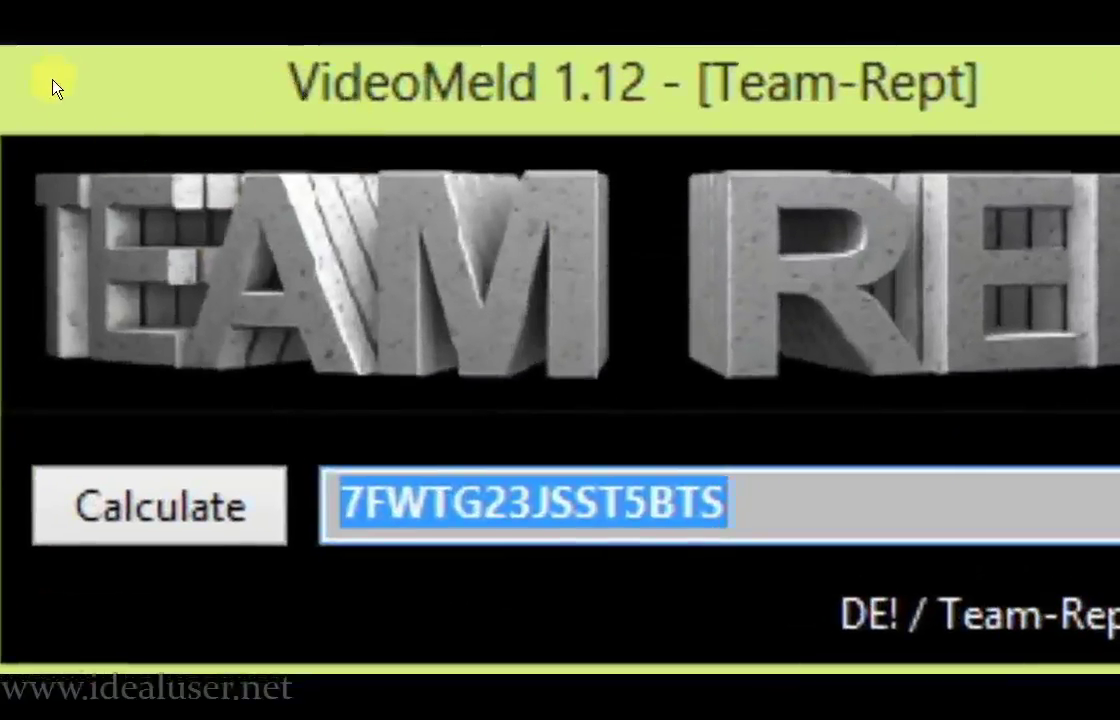
{"action": "left_click", "coordinate": [441, 322]}
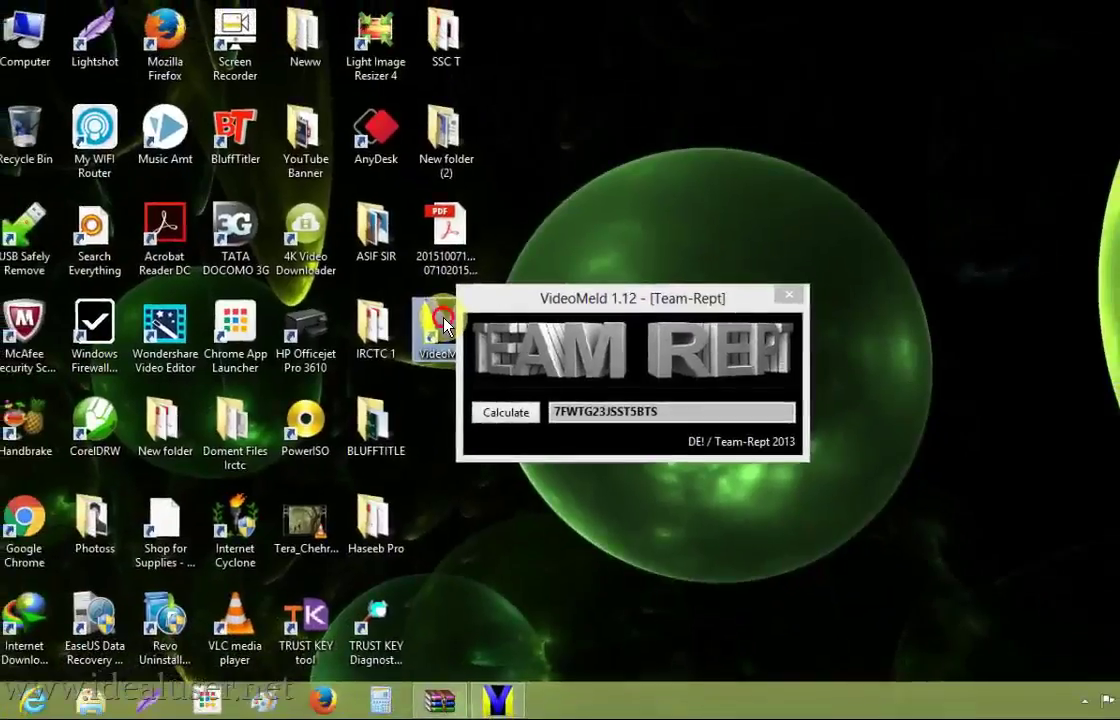
- Launch VideoMeld from the desktop shortcut and maximize its window
{"action": "double_click", "coordinate": [444, 325]}
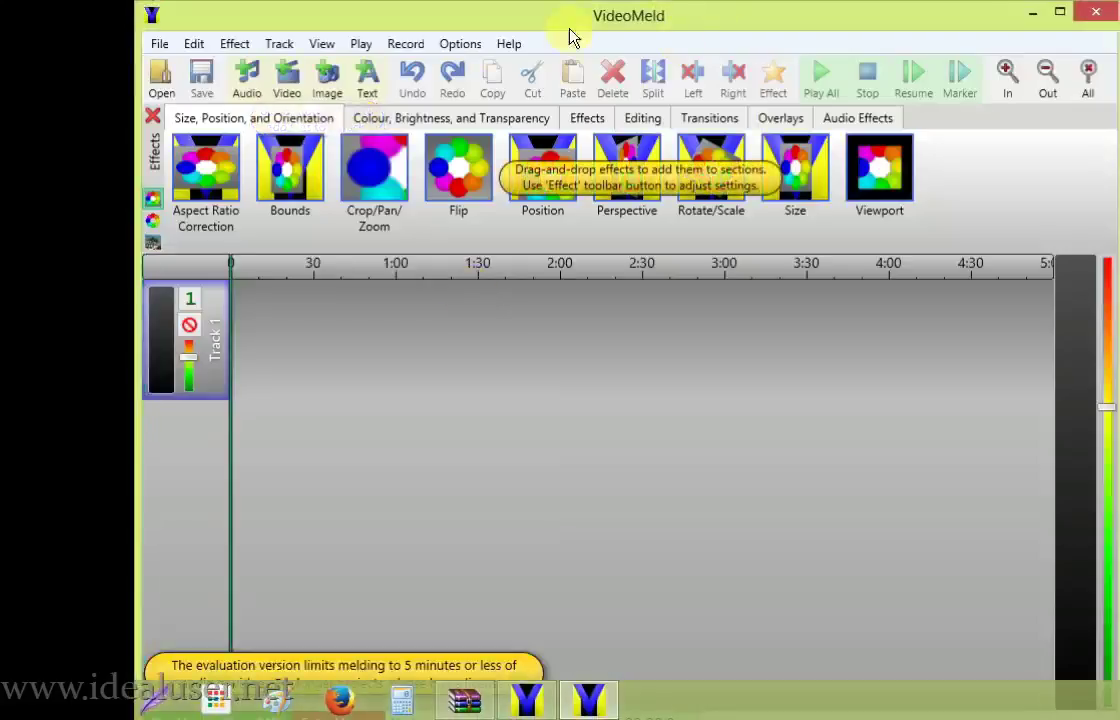
{"action": "left_click", "coordinate": [606, 17]}
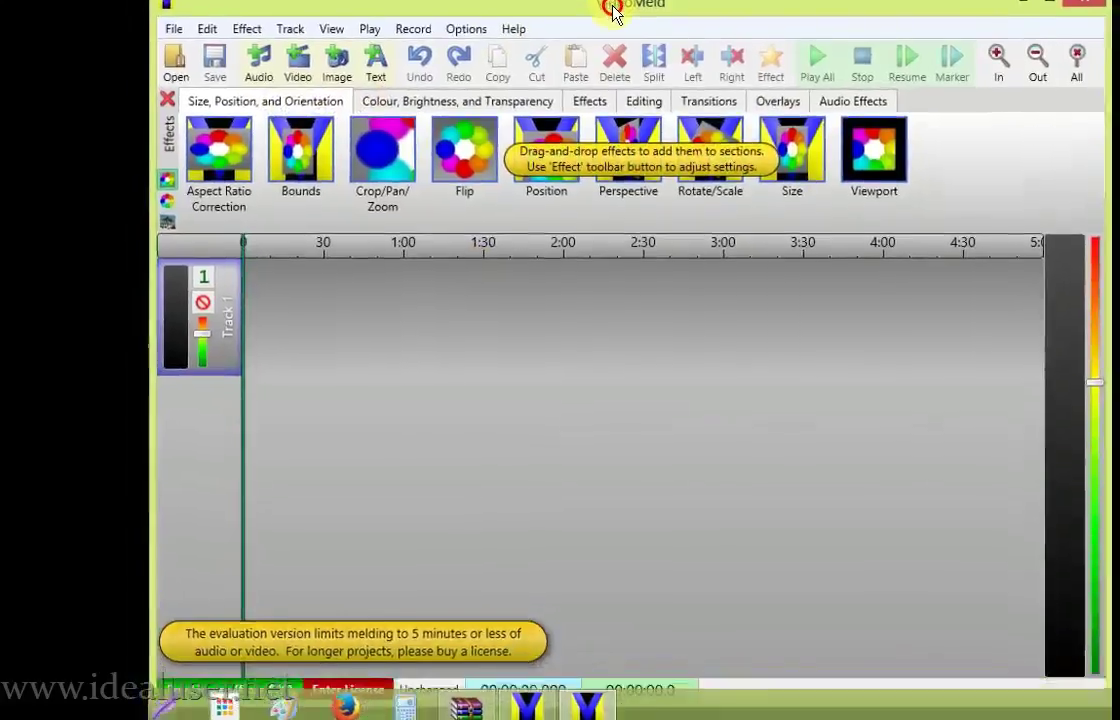
{"action": "left_click_drag", "start_coordinate": [610, 18], "coordinate": [610, 5]}
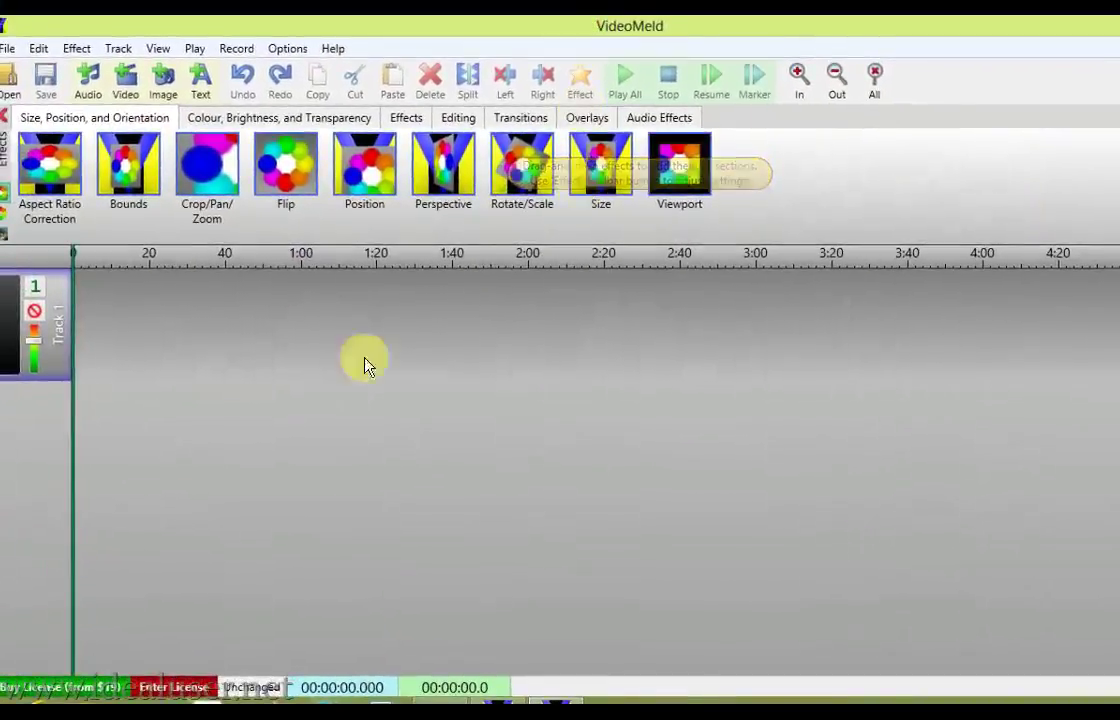
- Paste the serial into the License field, disable update checking, and acknowledge both confirmation messages
{"action": "left_click", "coordinate": [172, 687]}
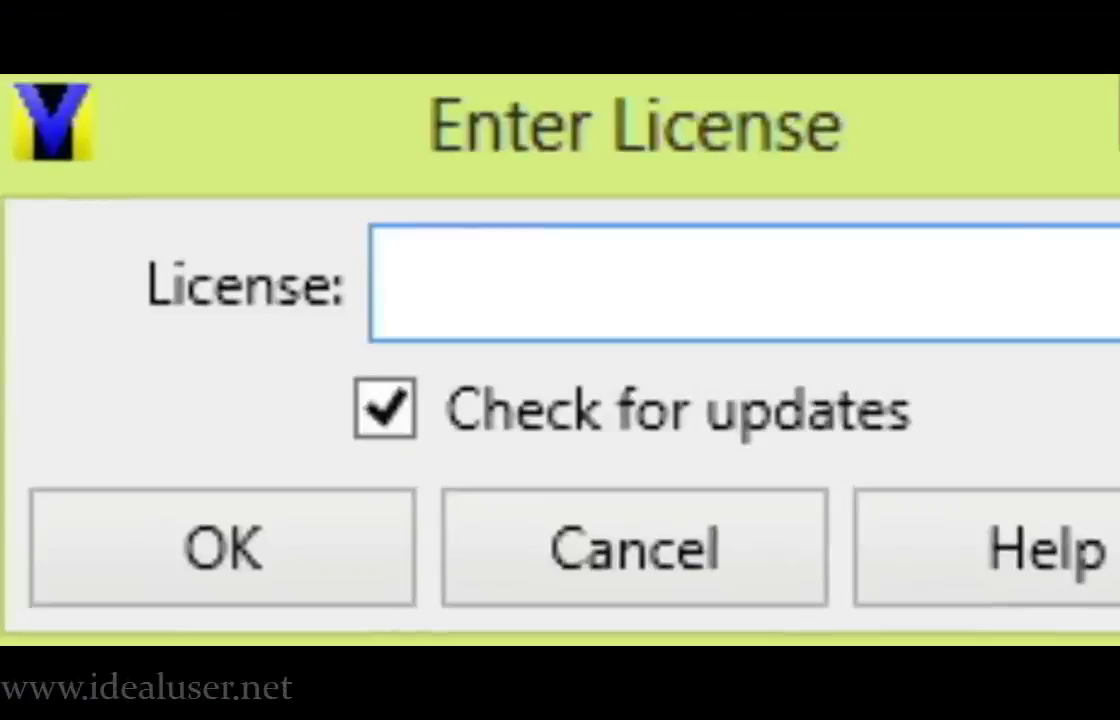
{"action": "left_click", "coordinate": [597, 286]}
{"action": "right_click", "coordinate": [597, 286]}
{"action": "left_click", "coordinate": [722, 572]}
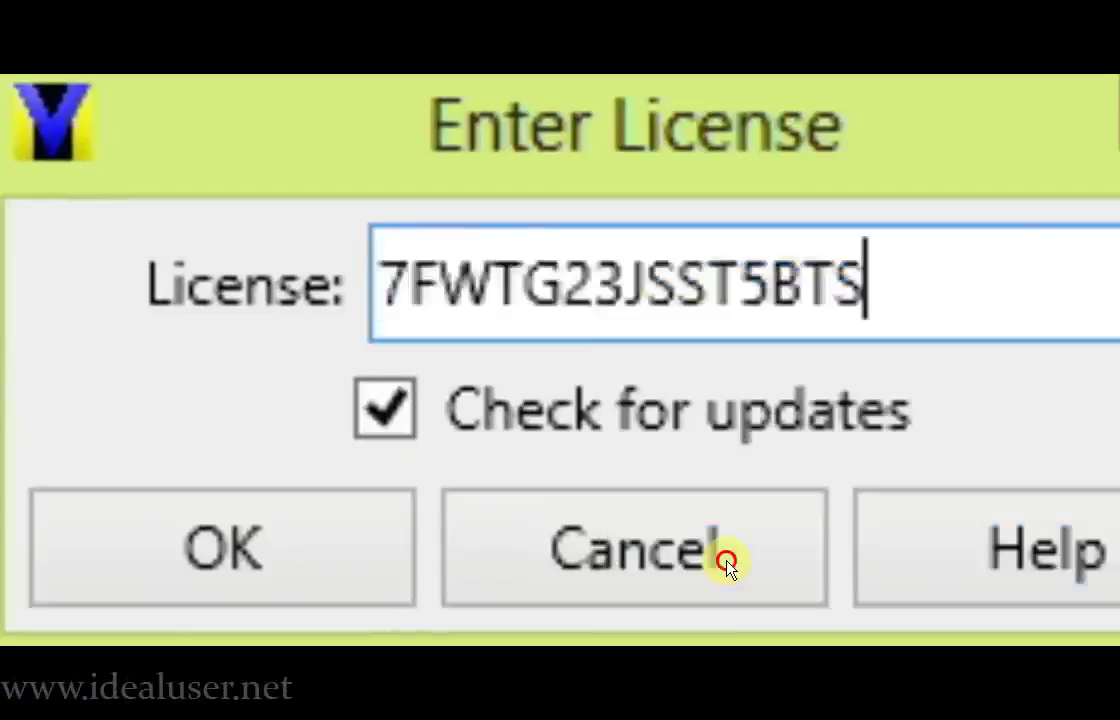
{"action": "left_click", "coordinate": [384, 408]}
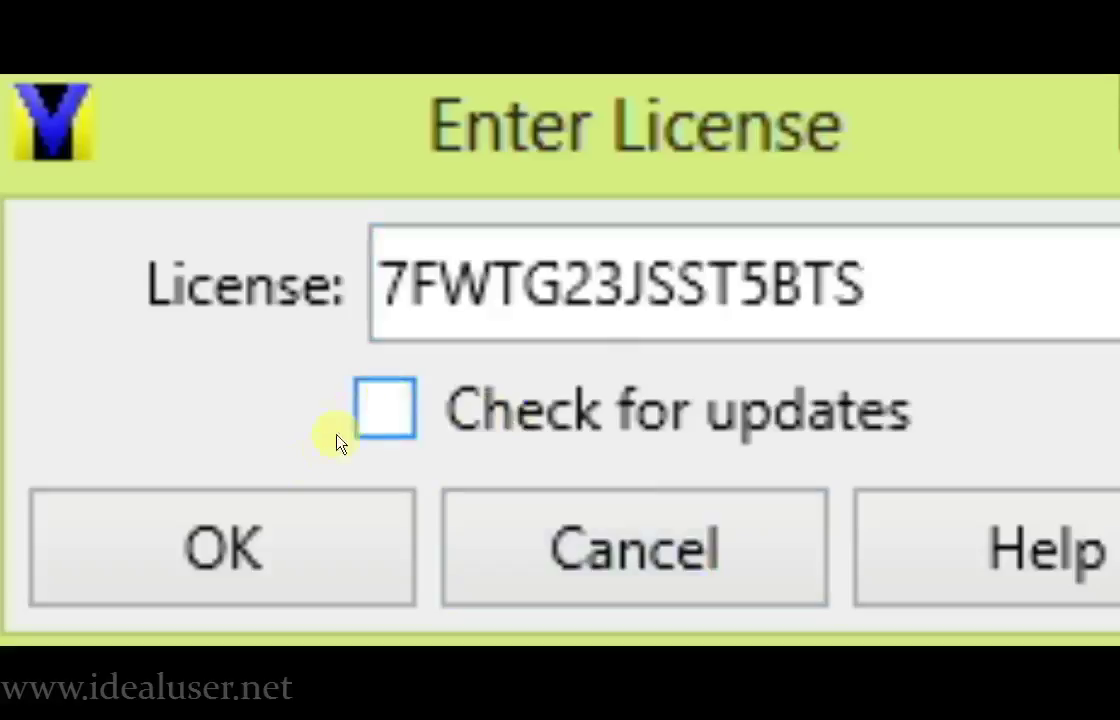
{"action": "left_click", "coordinate": [265, 527]}
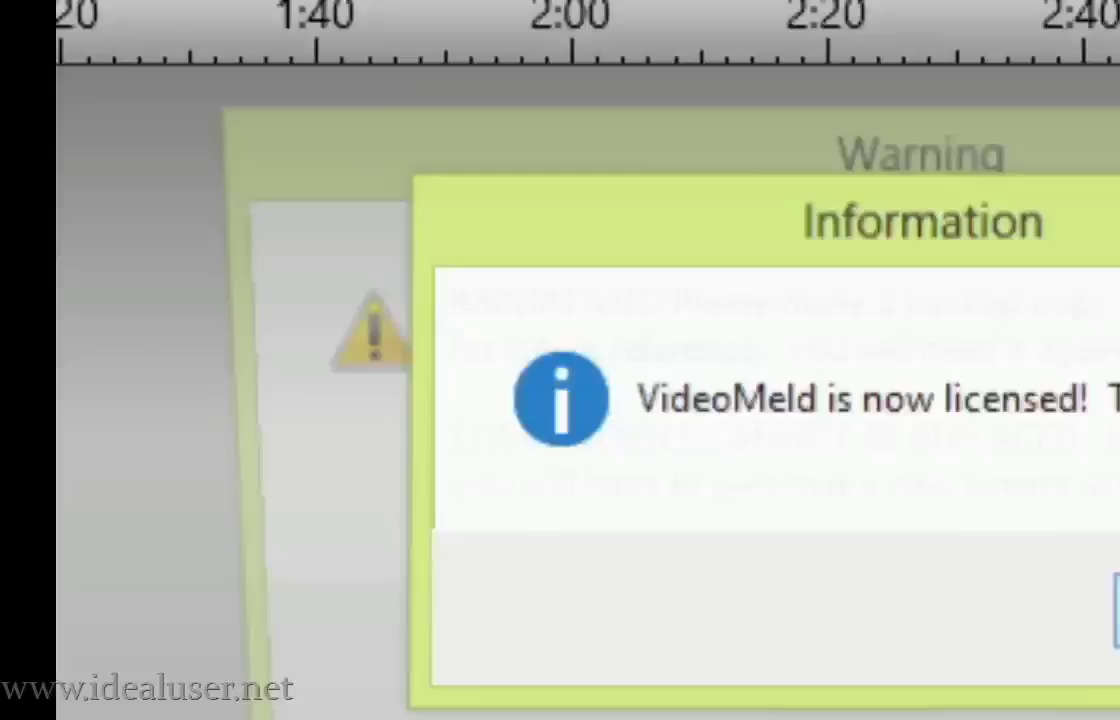
{"action": "left_click", "coordinate": [962, 565]}
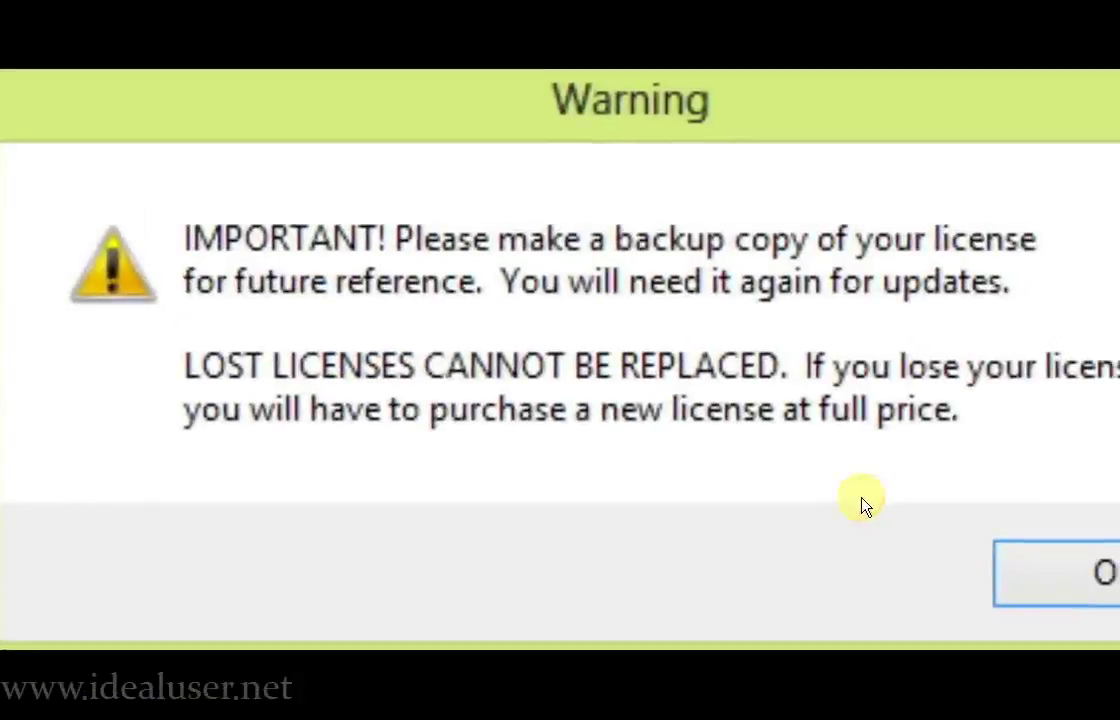
{"action": "left_click", "coordinate": [1080, 583]}
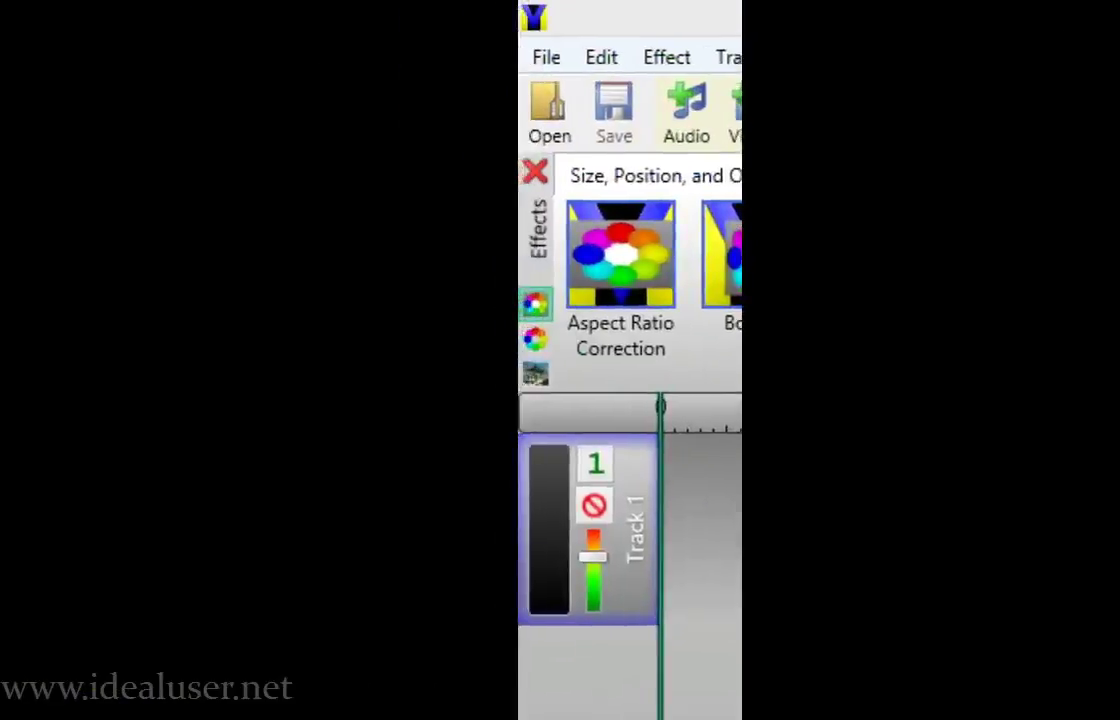